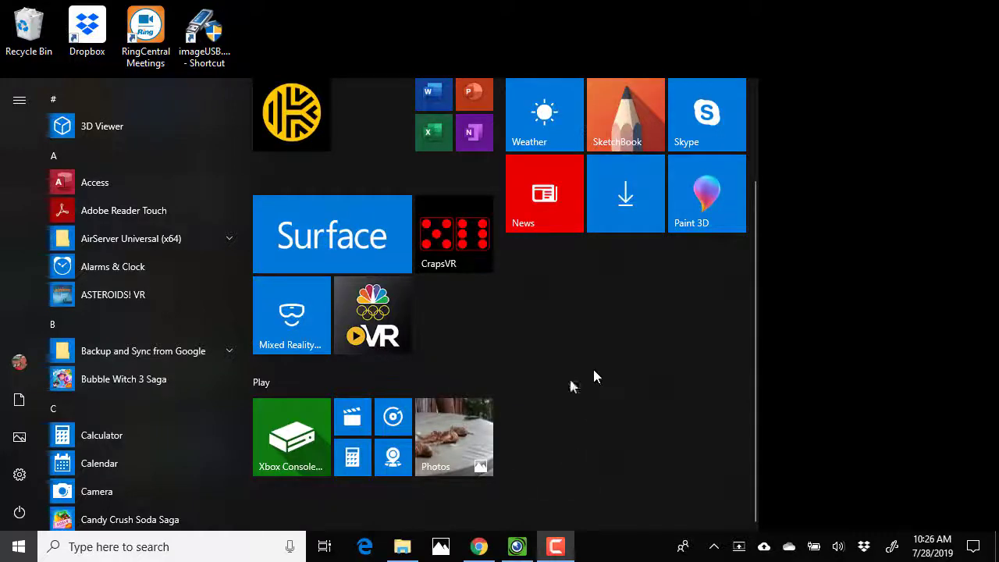
Browse the Start menu app list, then search 'phot' to bring up Photos as best match
click(23, 548)
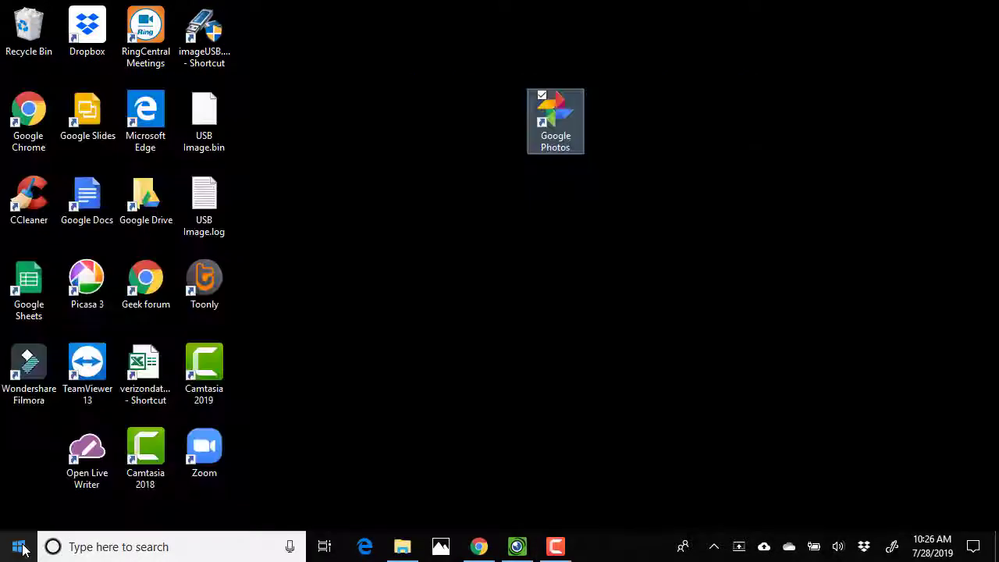
click(24, 549)
scroll(448, 414, down, 3)
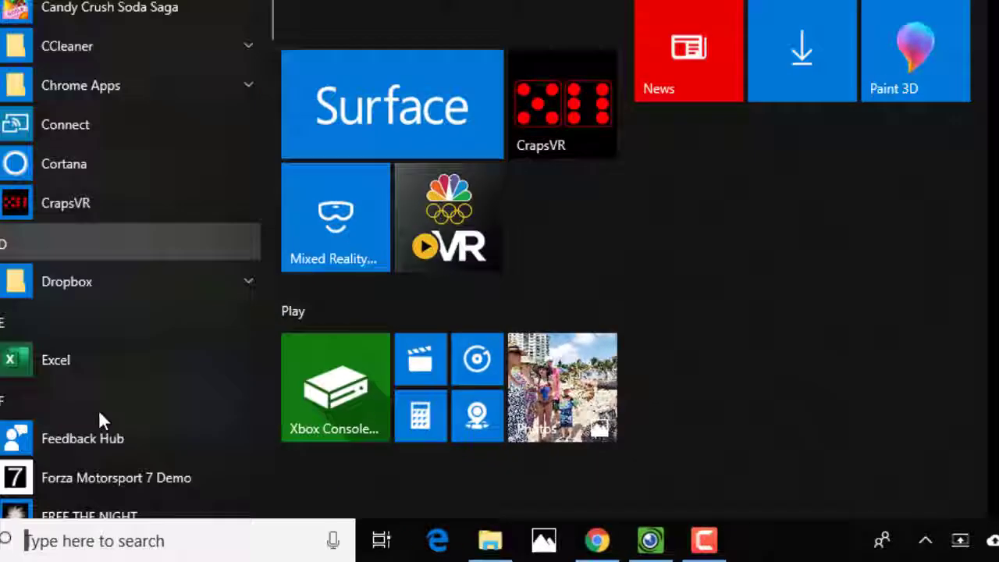
scroll(186, 431, down, 8)
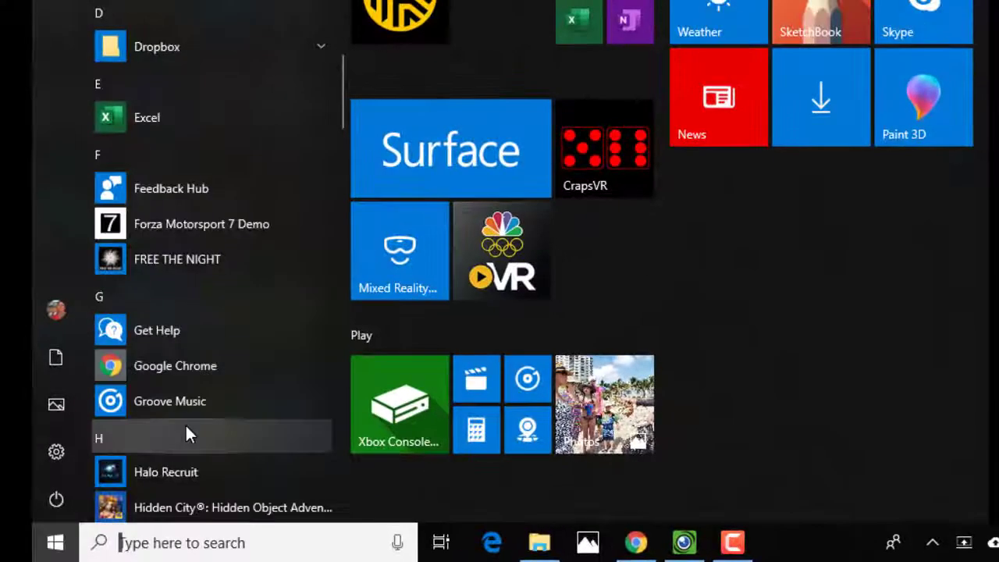
scroll(186, 433, down, 5)
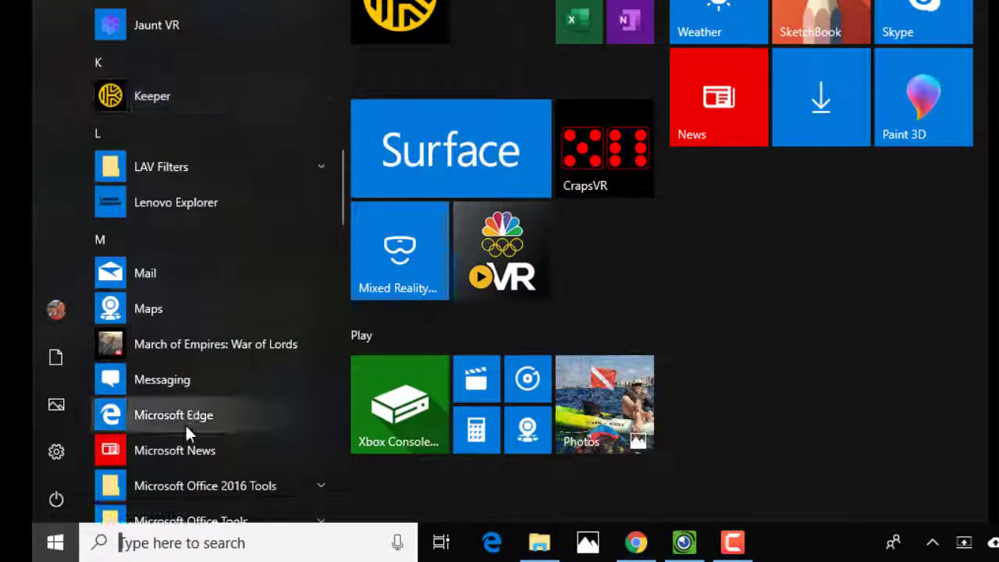
click(150, 542)
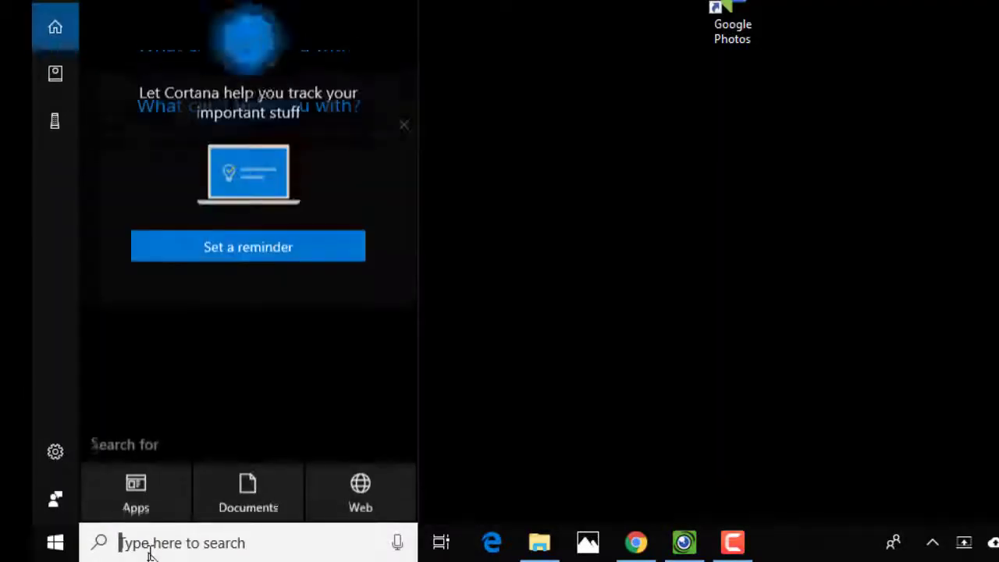
text(phot)
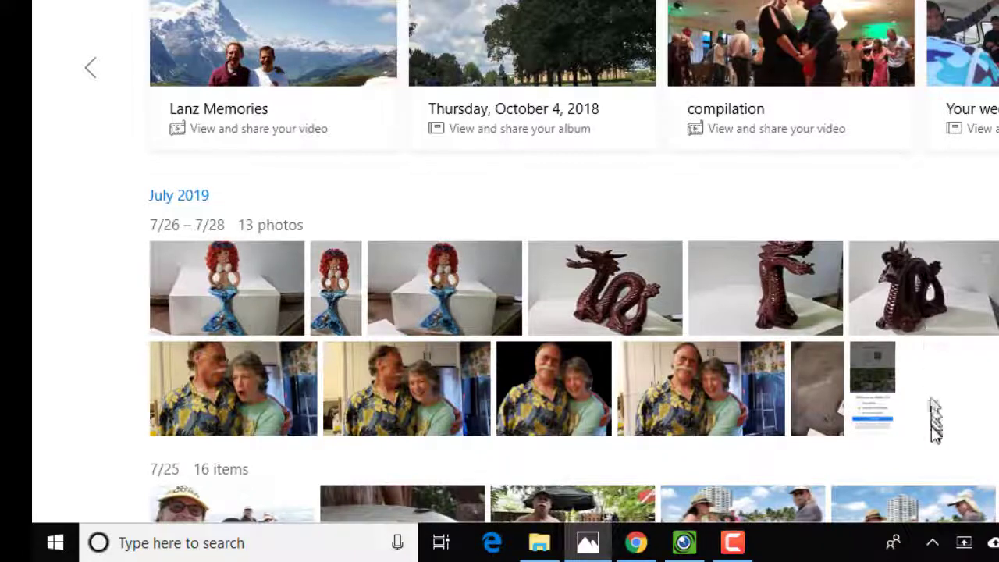
Scroll through the July 2019 photo and video grid in the Collection
scroll(932, 428, down, 10)
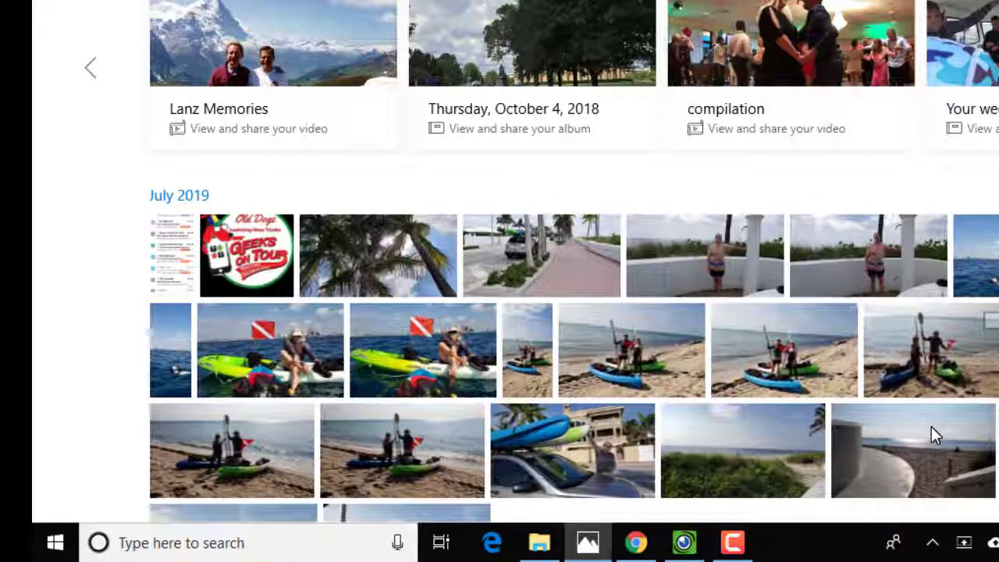
scroll(931, 435, down, 8)
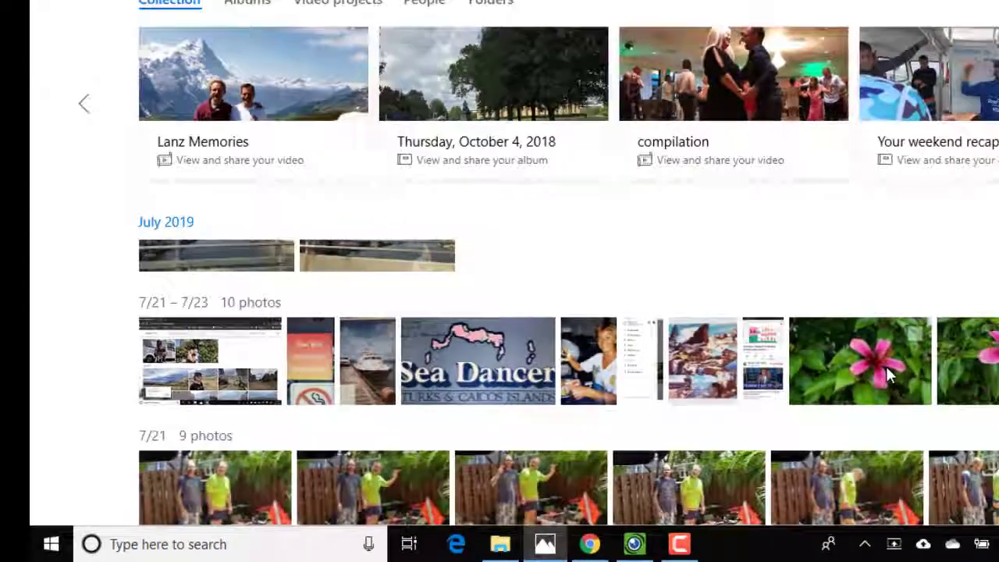
scroll(889, 374, down, 8)
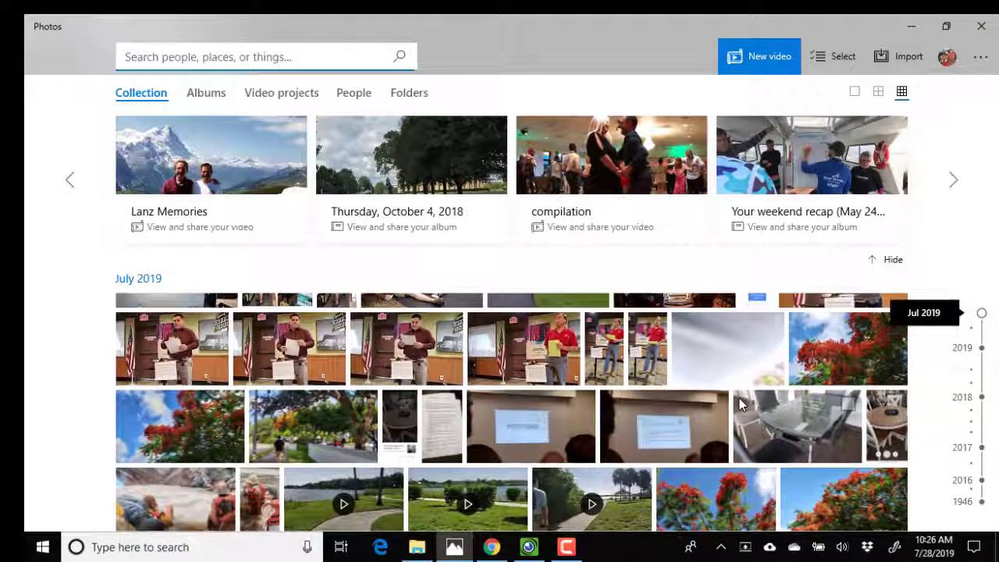
scroll(739, 398, down, 8)
scroll(741, 404, down, 6)
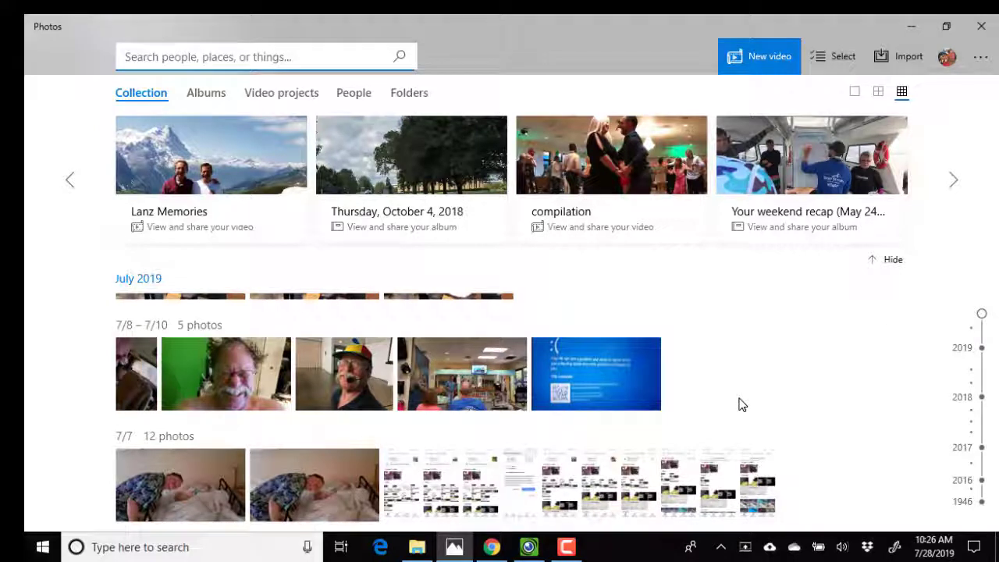
scroll(738, 473, up, 10)
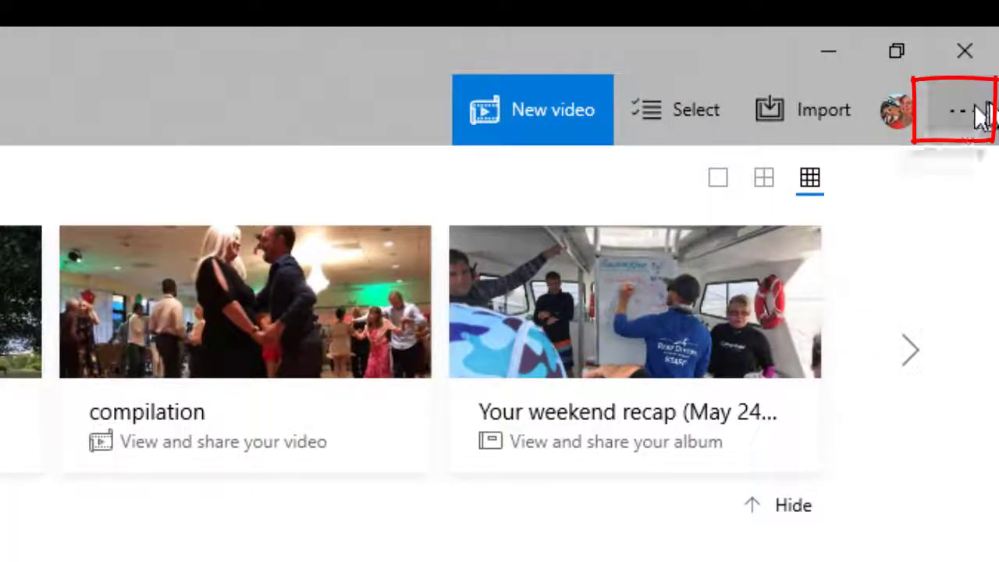
Switch 'Show my cloud-only content' from OneDrive off in Photos settings and go back
click(973, 113)
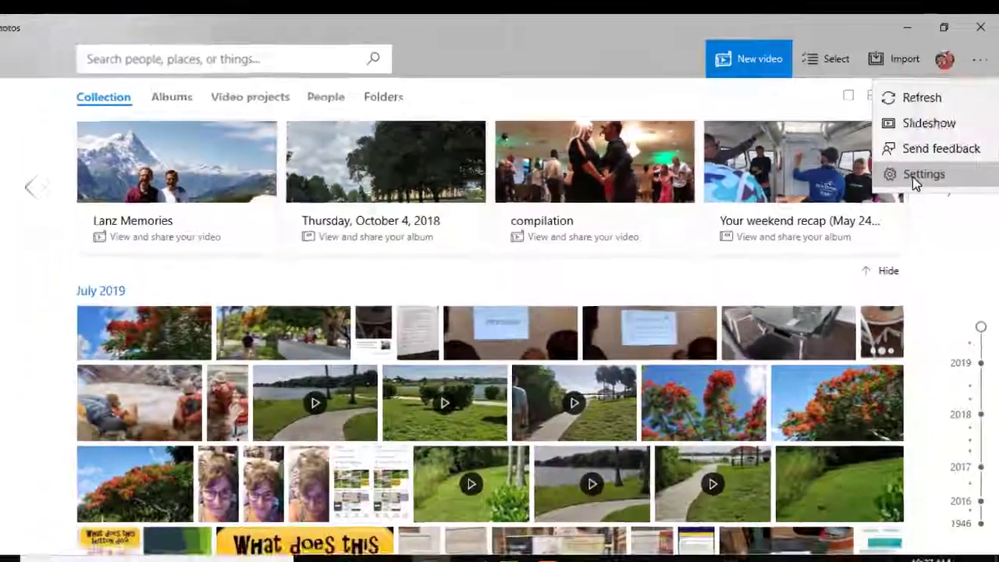
click(858, 315)
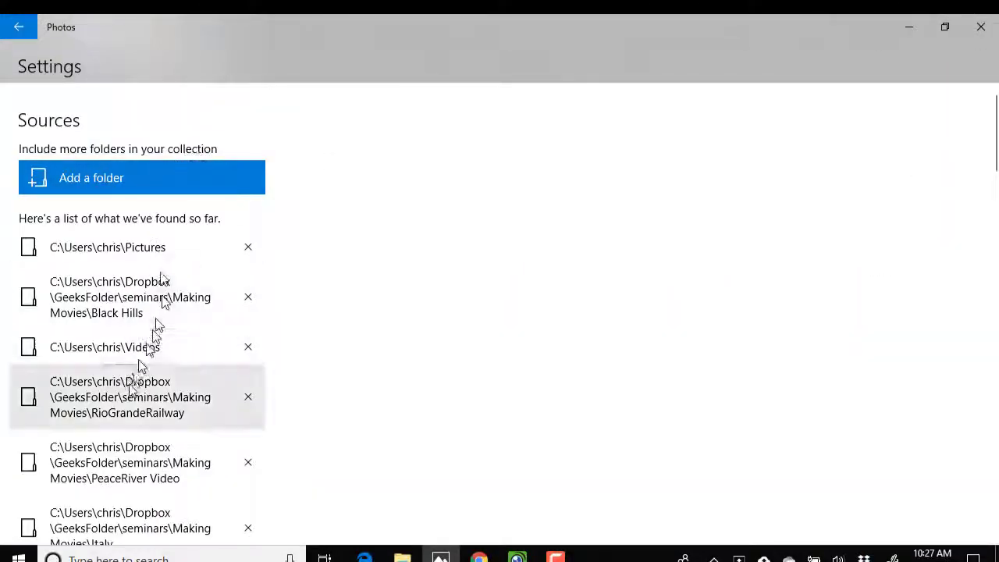
scroll(122, 423, down, 2)
scroll(122, 424, down, 5)
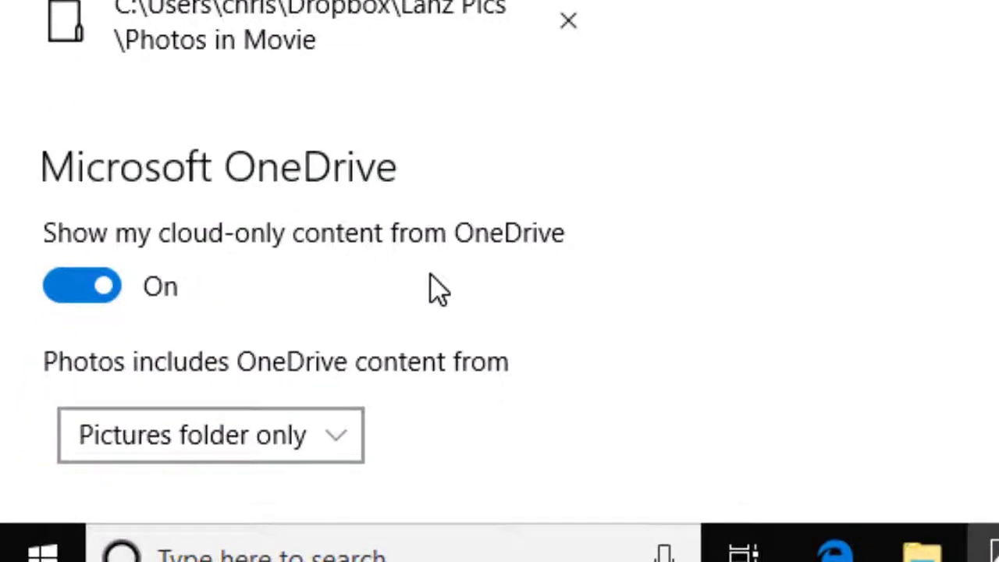
click(76, 288)
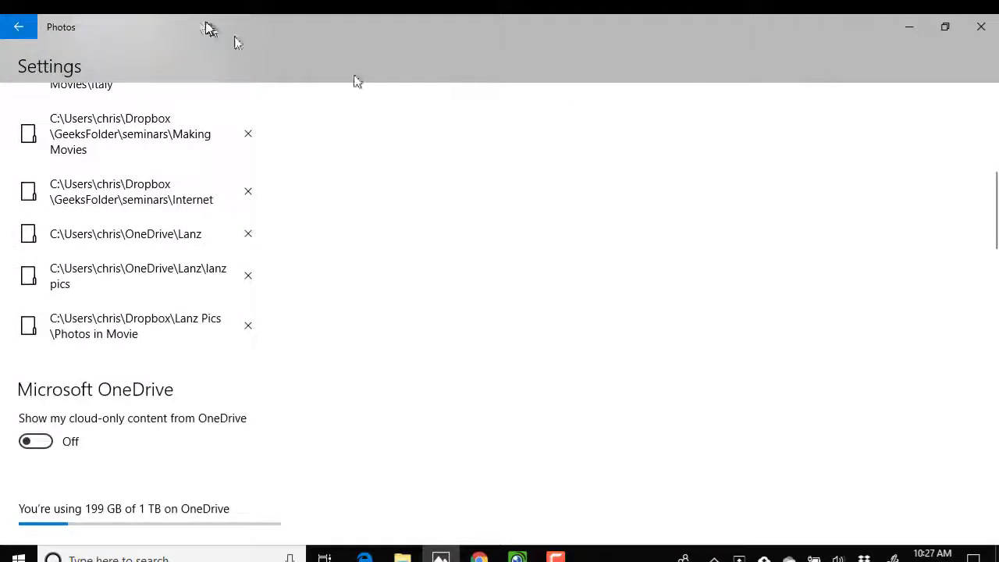
click(19, 26)
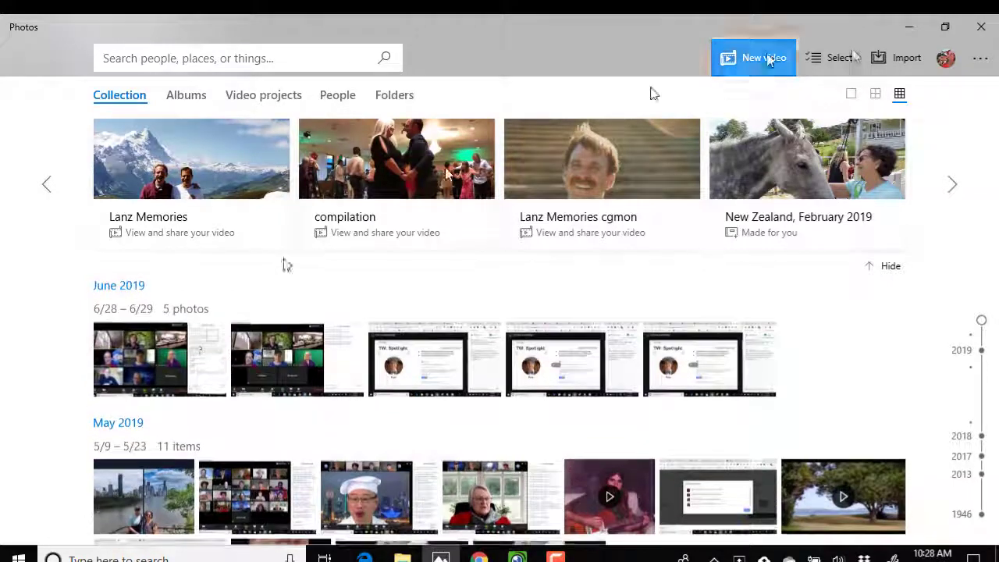
Switch 'Show my cloud-only content from OneDrive' back on, returning to the July 2019 Collection
click(982, 63)
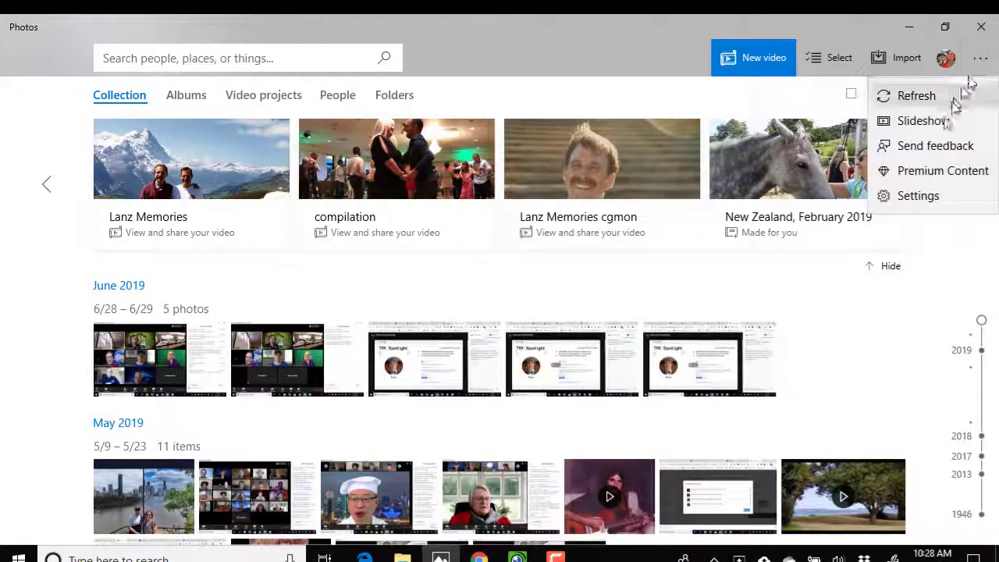
click(918, 196)
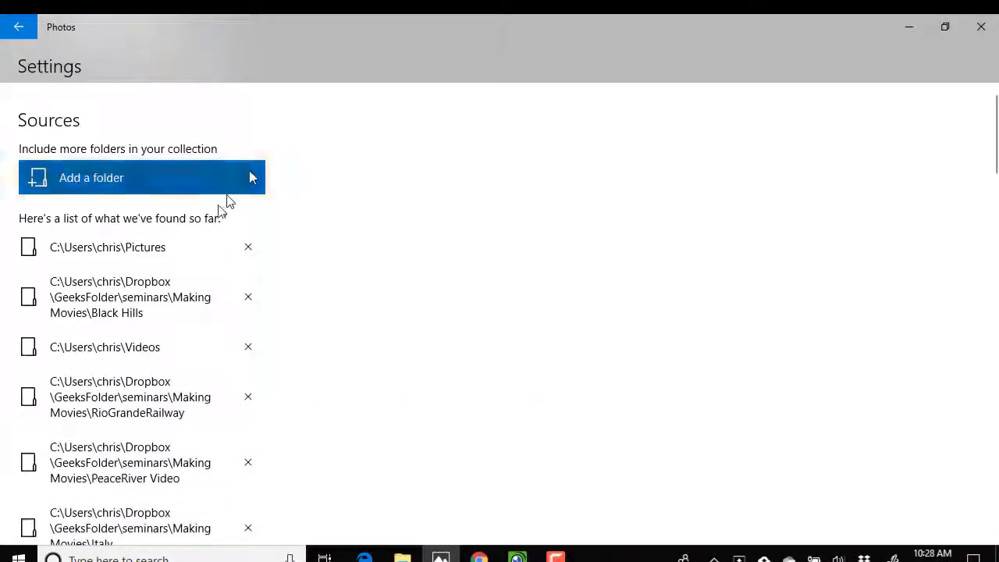
scroll(163, 430, down, 8)
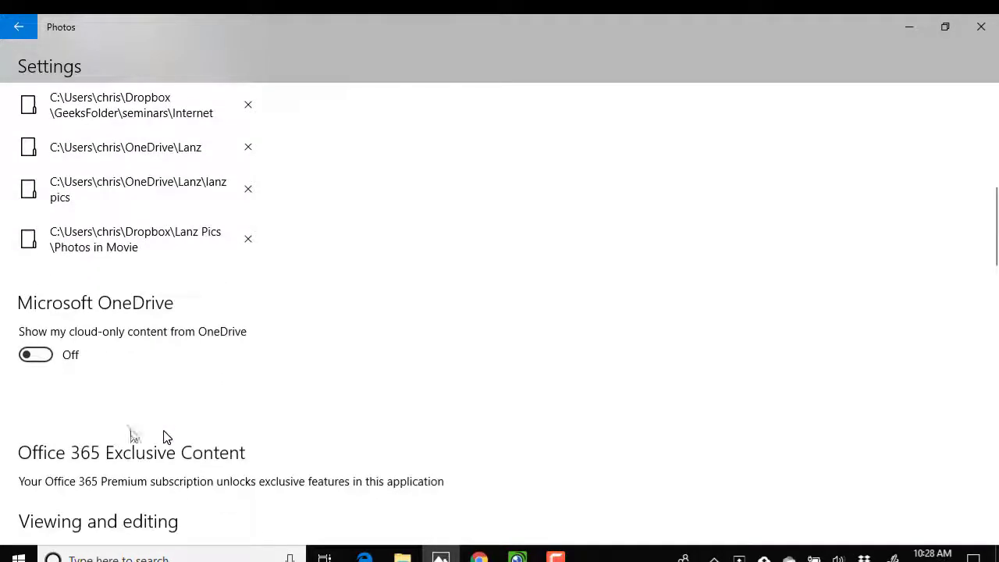
click(41, 356)
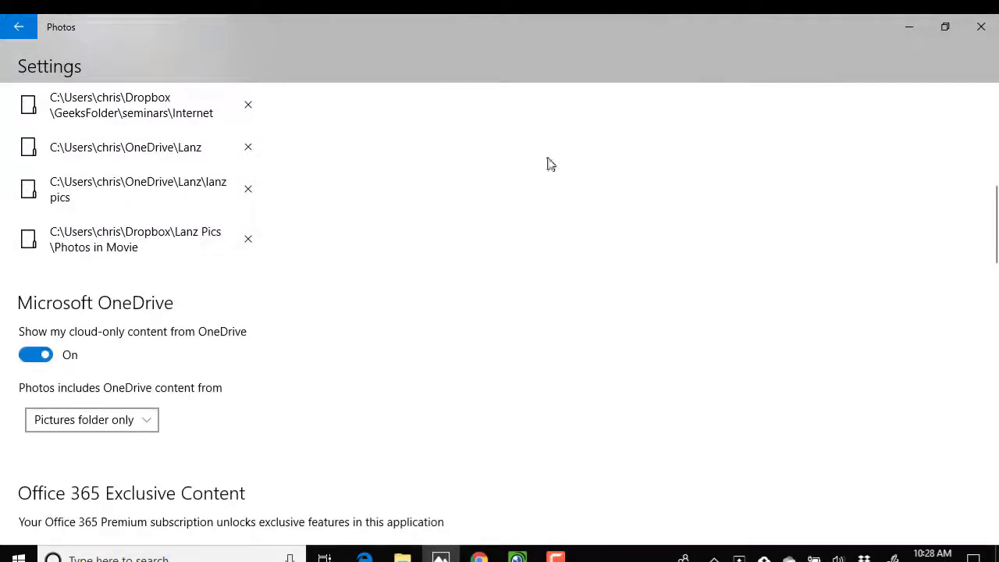
click(21, 30)
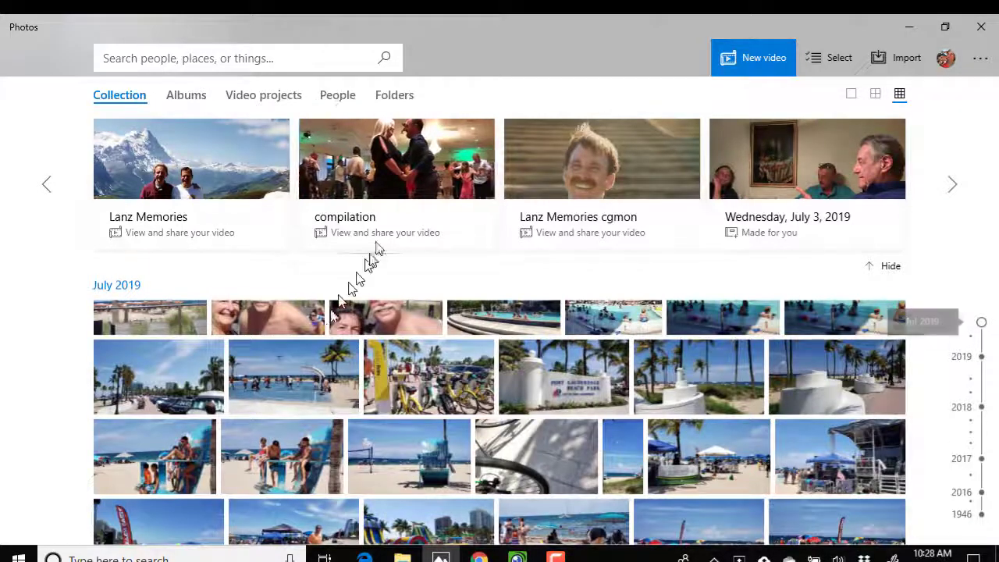
scroll(389, 332, up, 5)
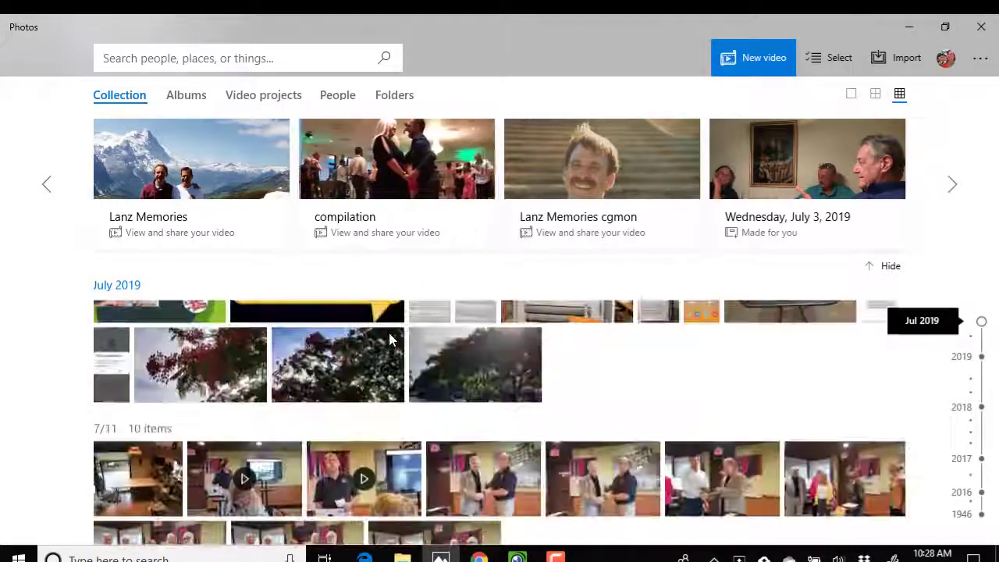
scroll(388, 332, up, 3)
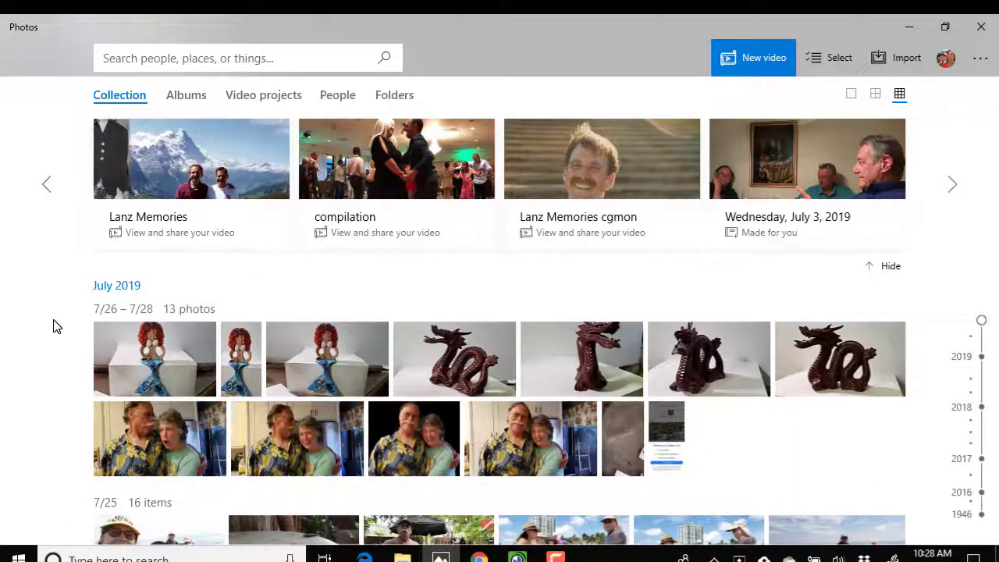
Open 20190728_093923.jpg full-size and briefly view the Edit & Create options
click(148, 363)
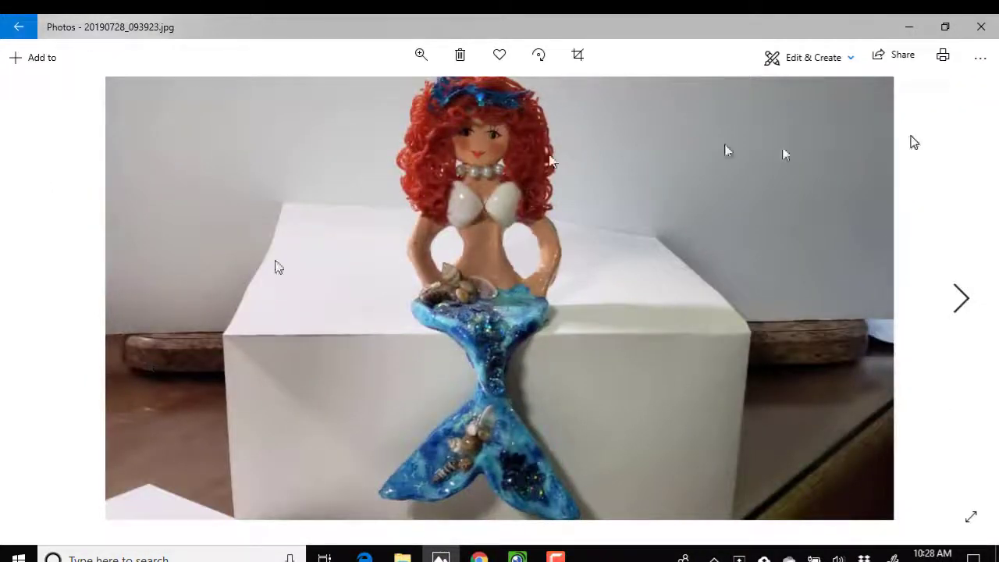
click(832, 68)
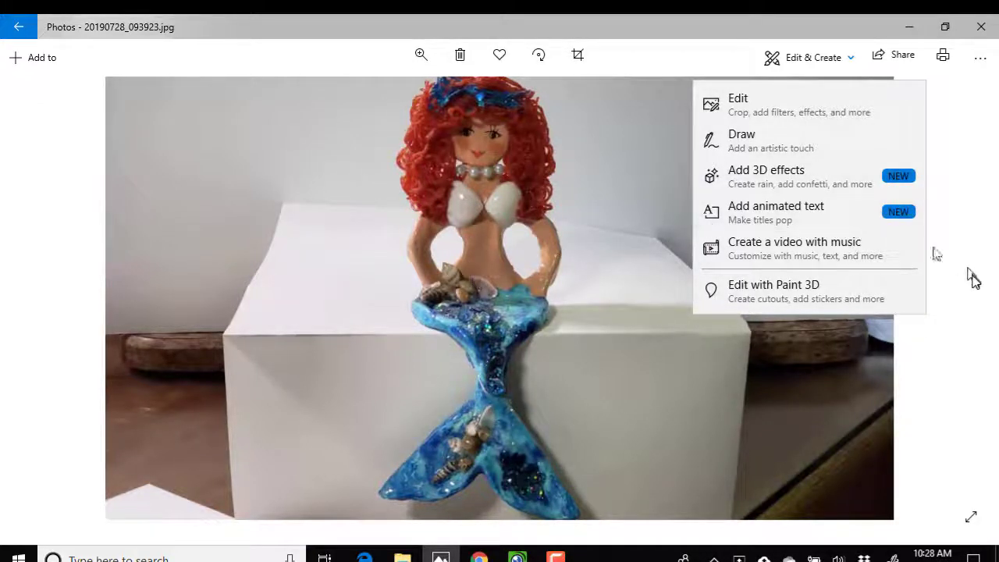
click(936, 442)
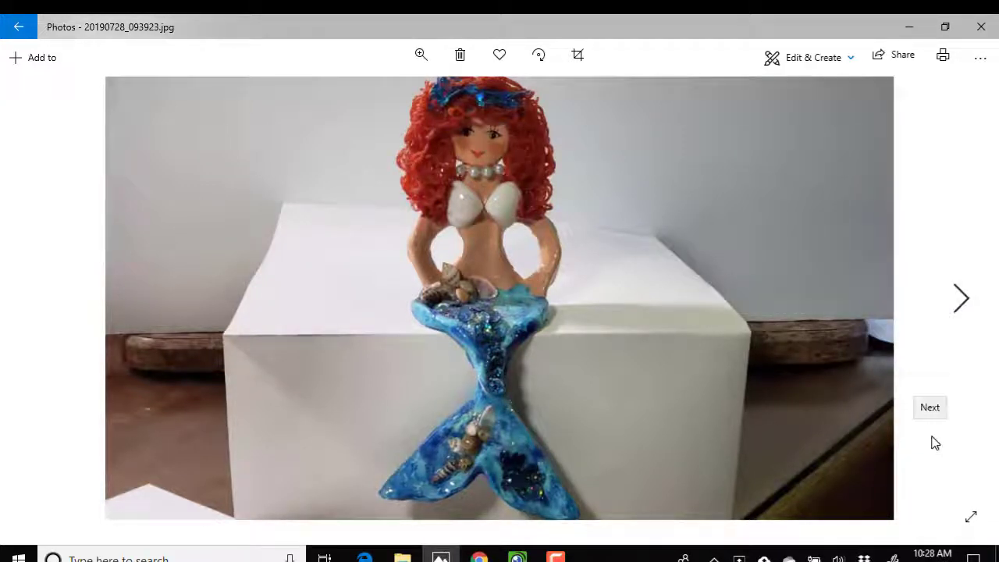
Show File info for the mermaid photo, revealing its OneDrive cloud-only source
click(980, 60)
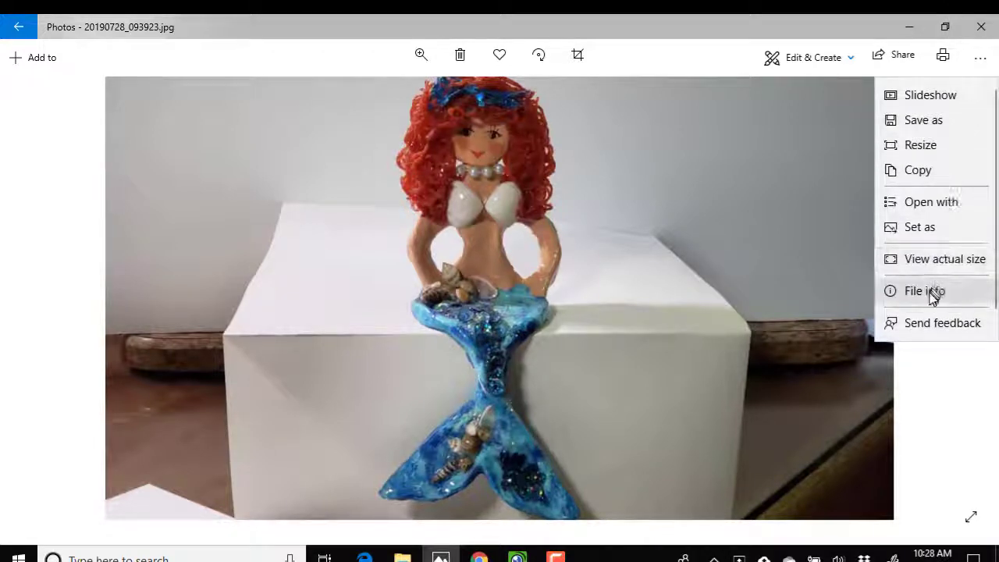
click(932, 293)
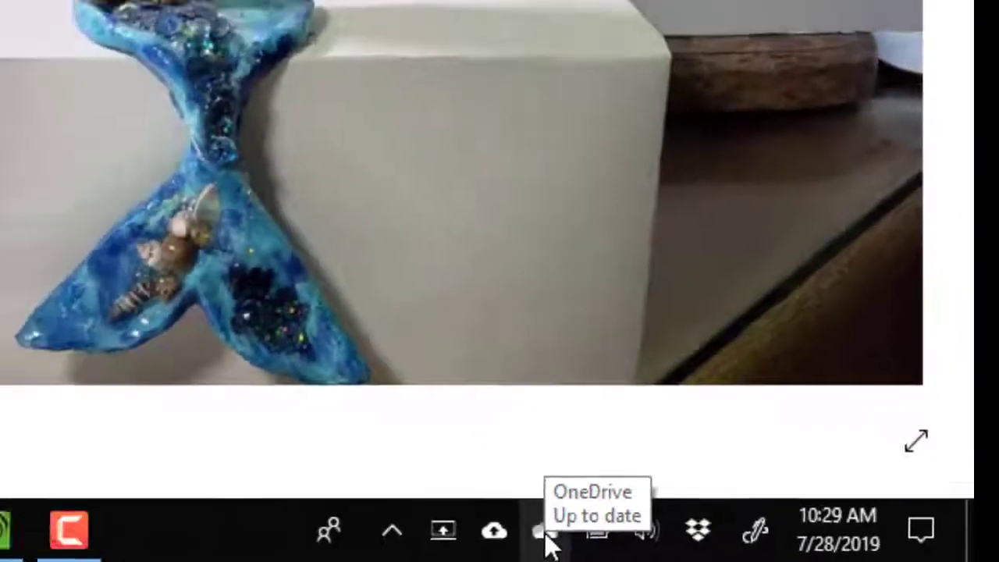
Open OneDrive settings from the tray icon's right-click menu
right_click(417, 538)
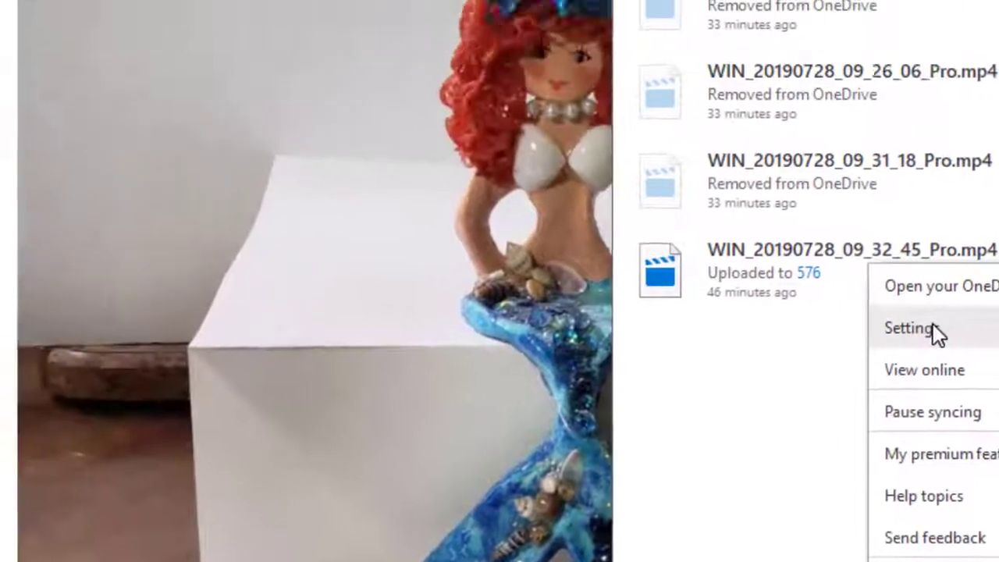
click(710, 128)
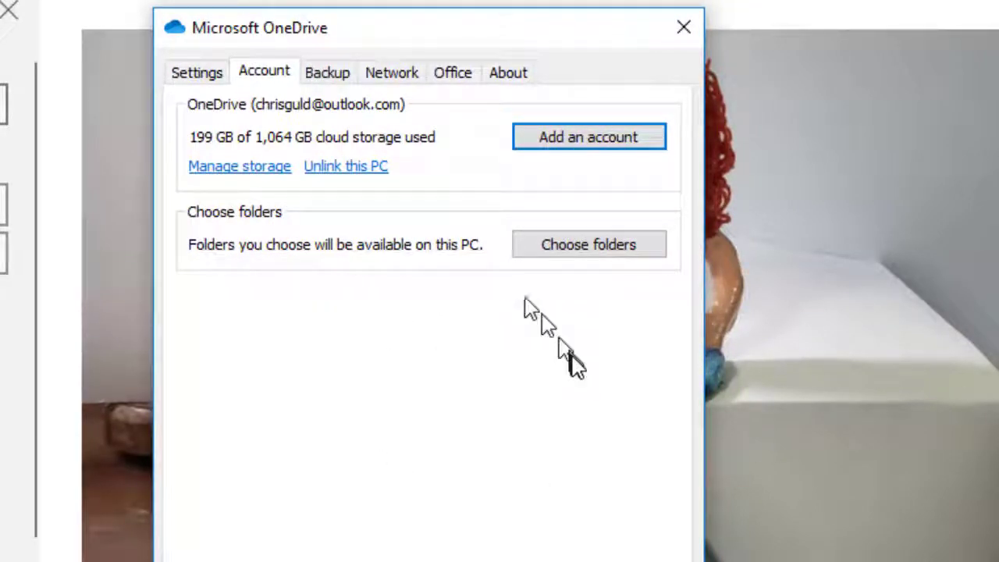
click(591, 244)
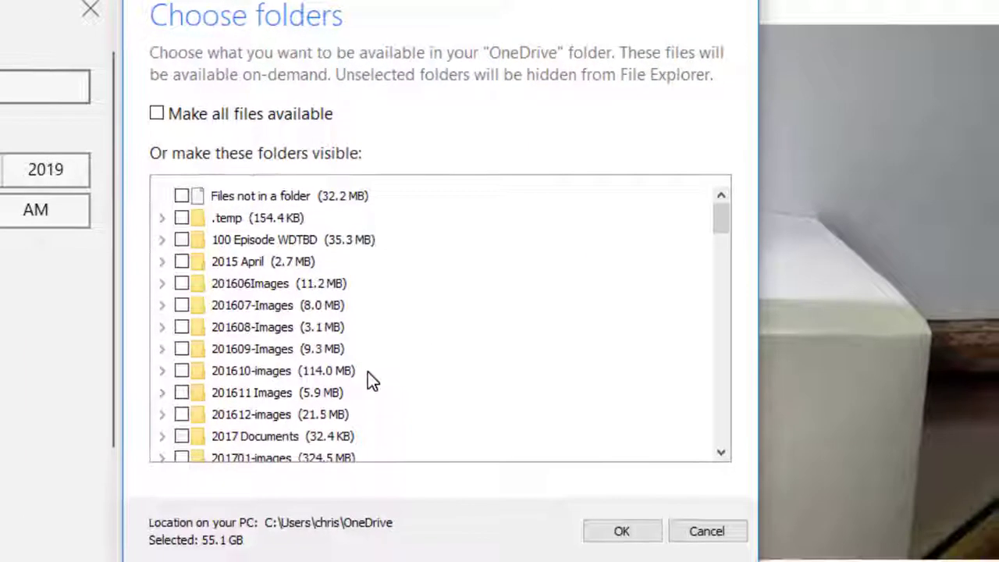
scroll(368, 371, down, 1)
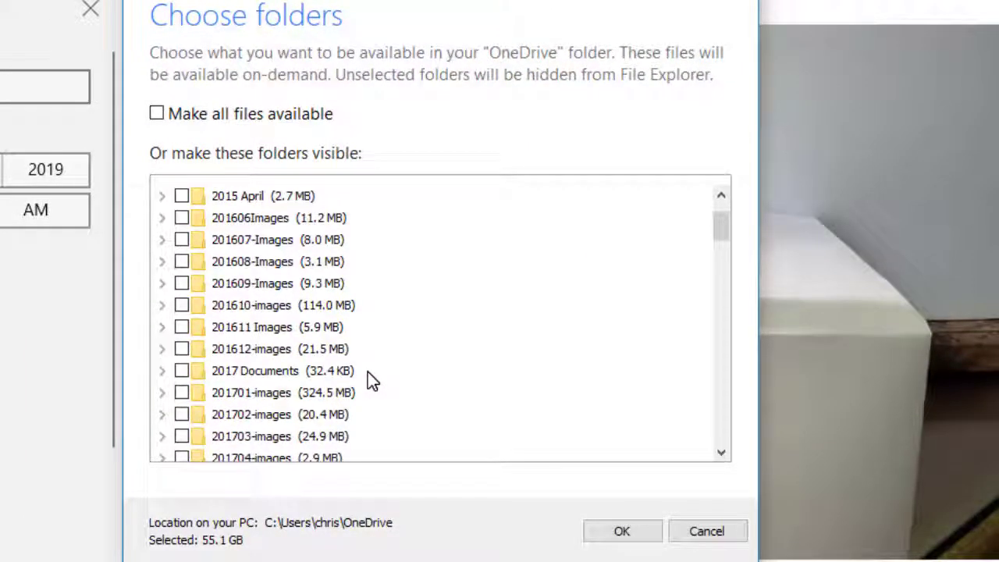
scroll(367, 371, down, 7)
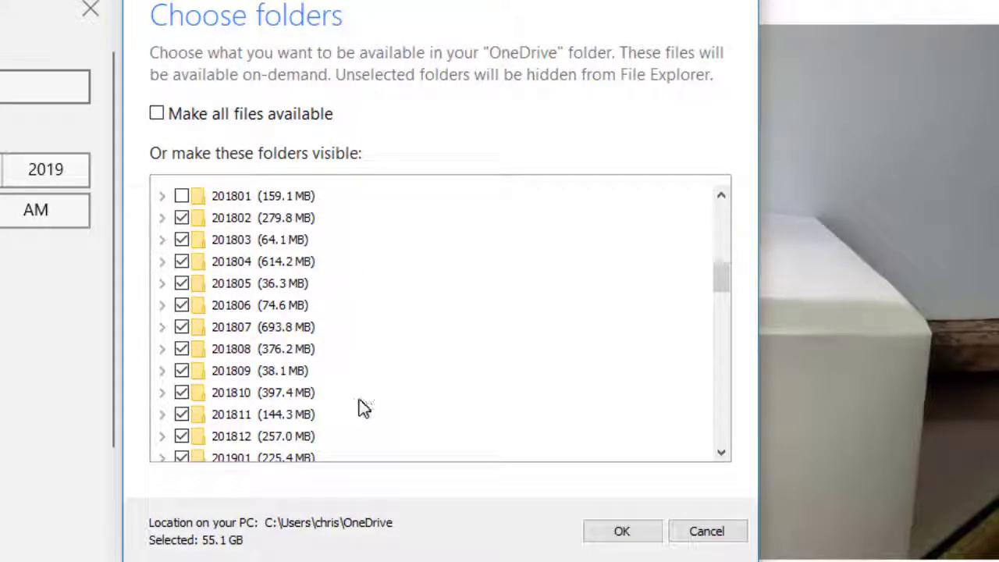
scroll(381, 341, down, 5)
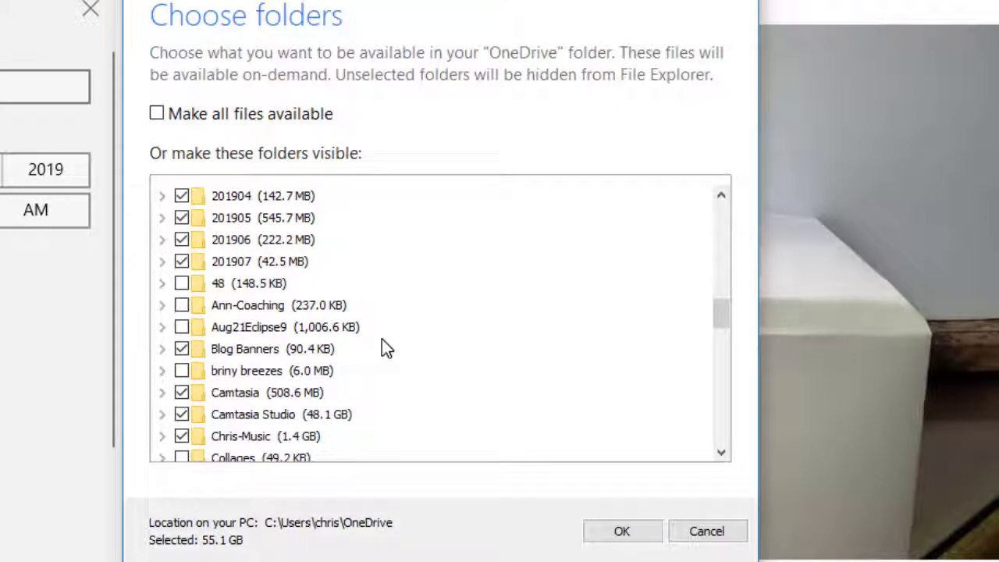
scroll(385, 348, down, 1)
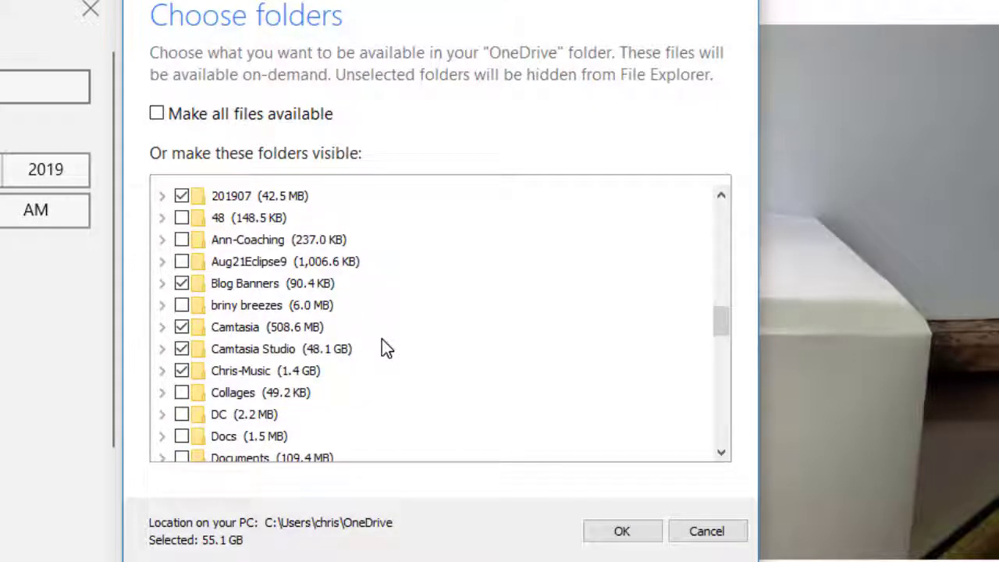
scroll(382, 344, down, 4)
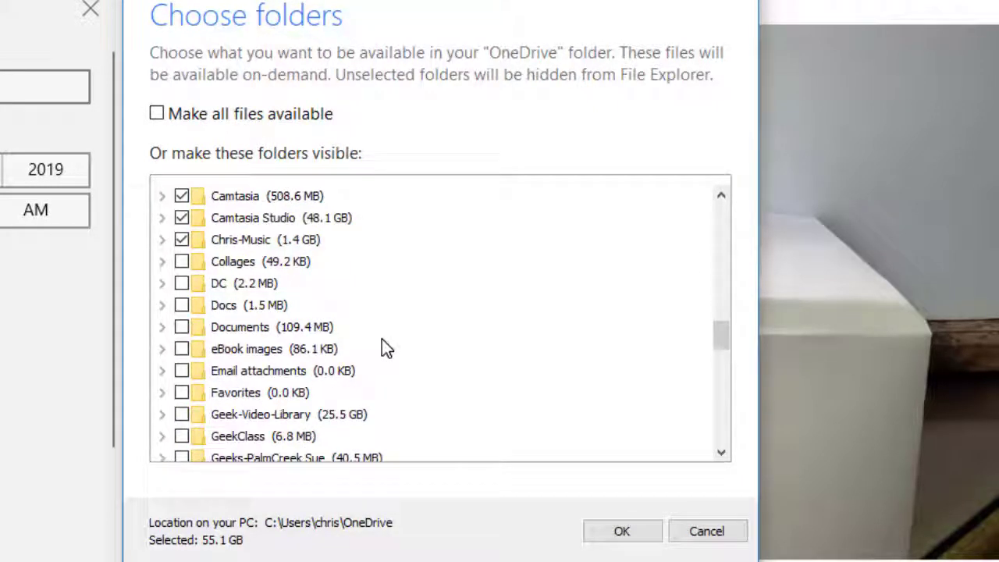
scroll(384, 349, down, 5)
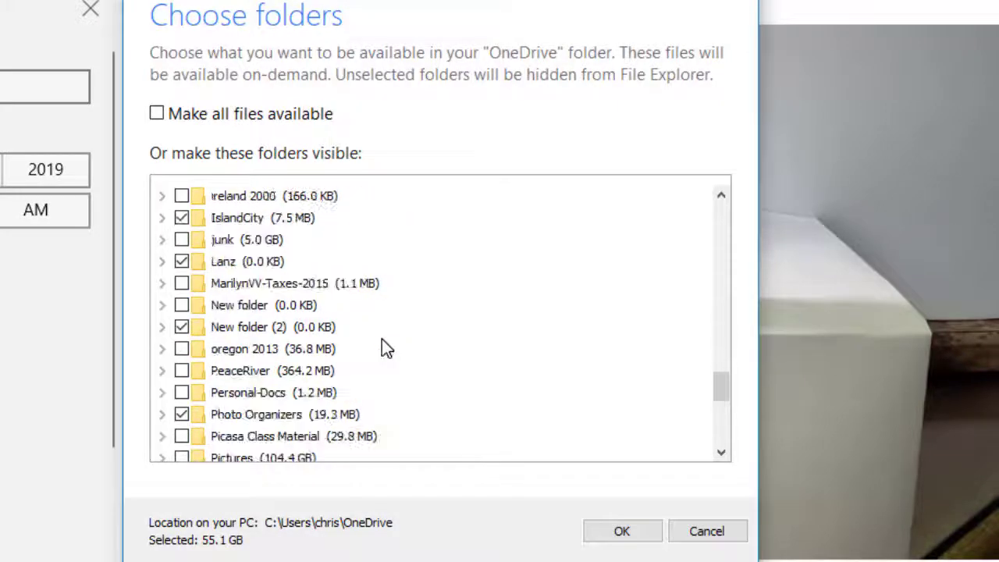
scroll(382, 343, down, 2)
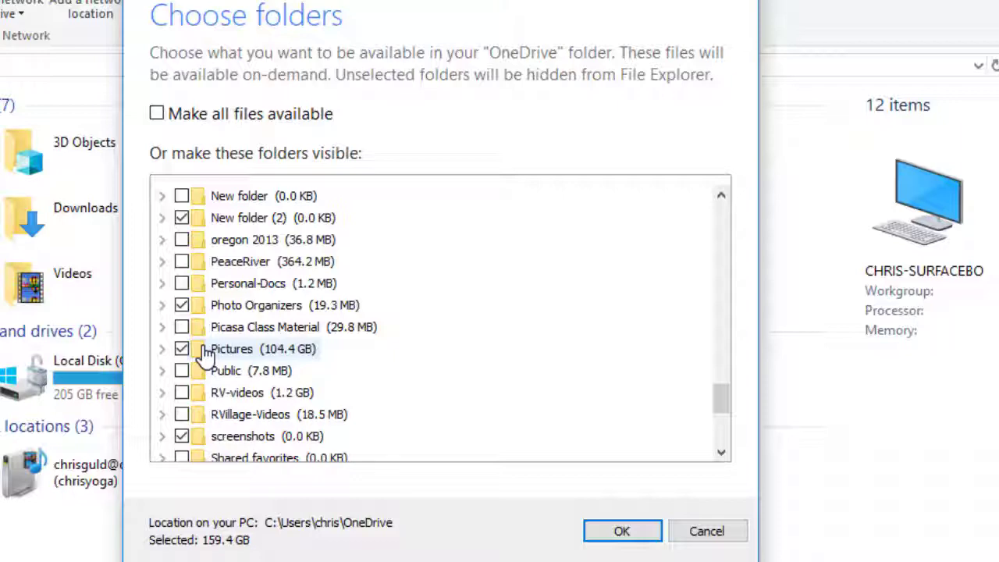
Uncheck Pictures, check 2015 April (2.7 MB), and confirm the folder choice with OK
click(181, 349)
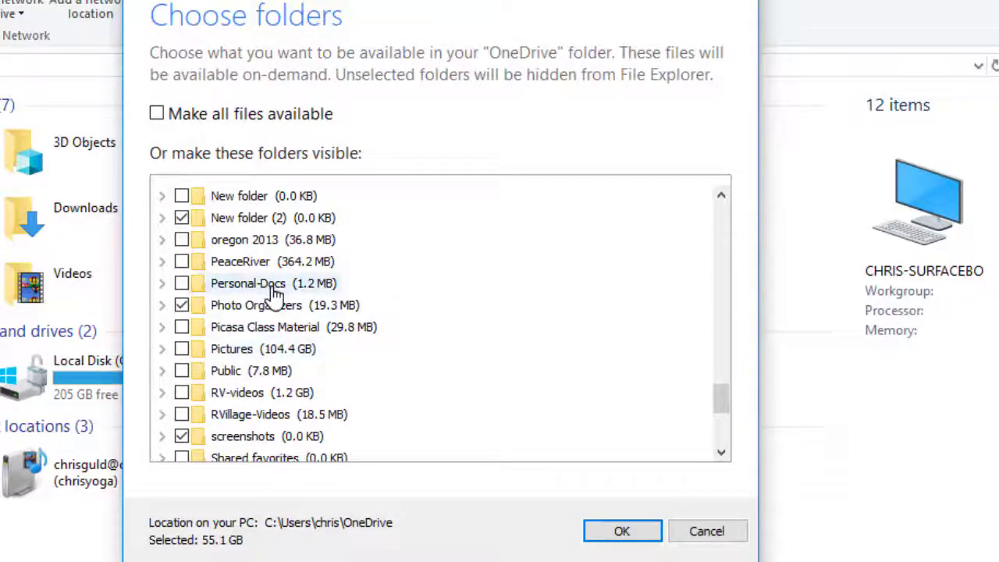
scroll(275, 292, up, 15)
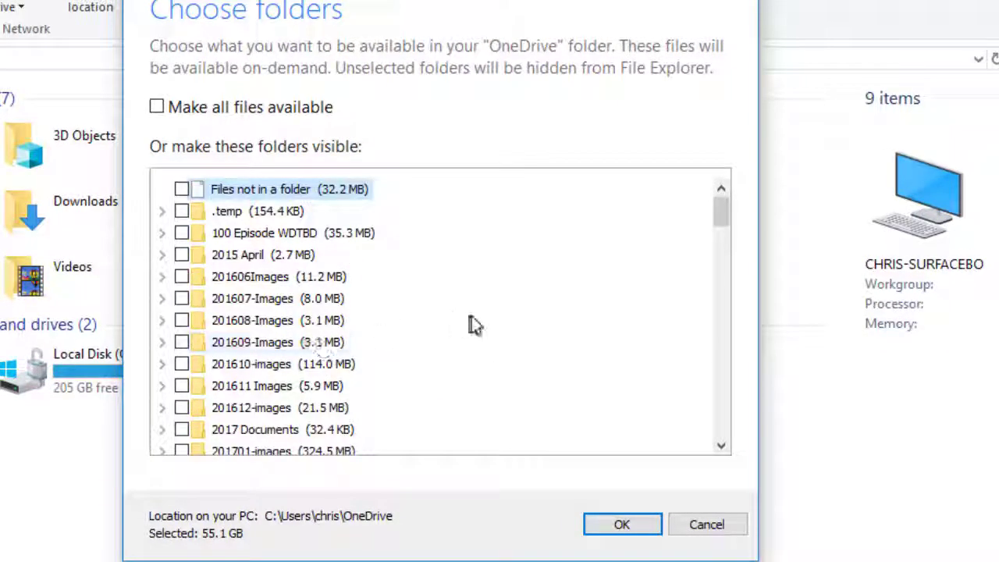
click(182, 256)
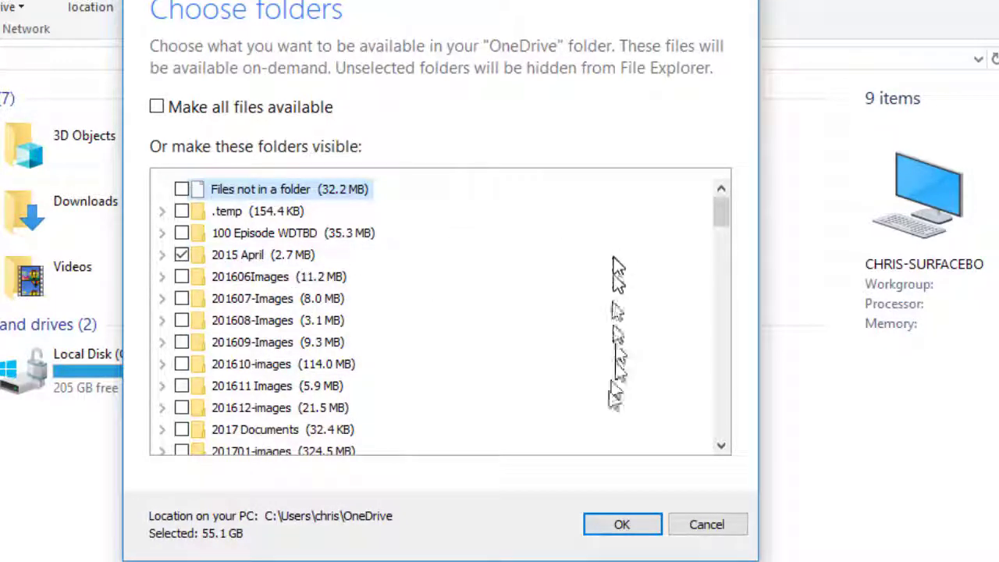
click(621, 528)
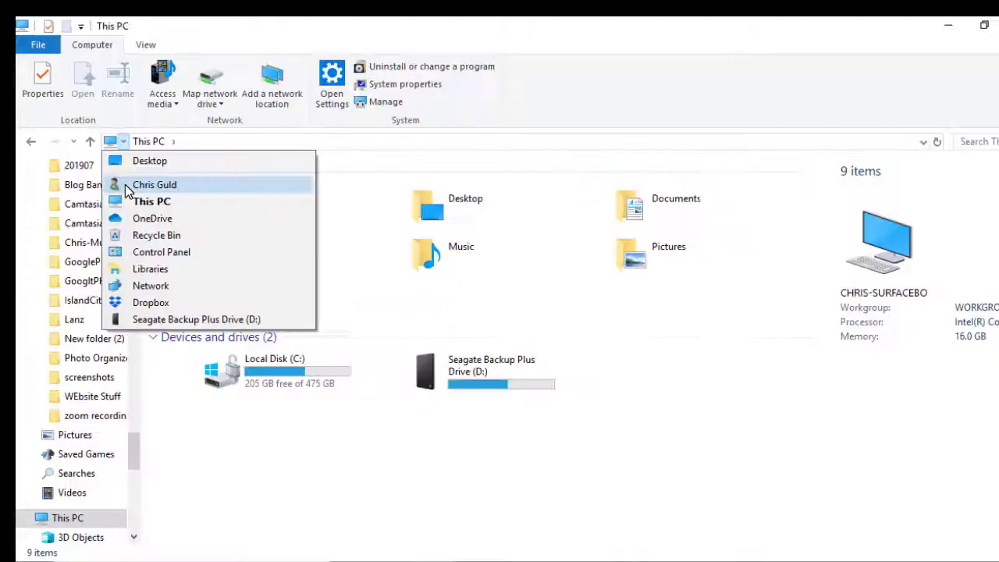
Navigate to the OneDrive folder and select 2015 April to check its online-only status
click(137, 185)
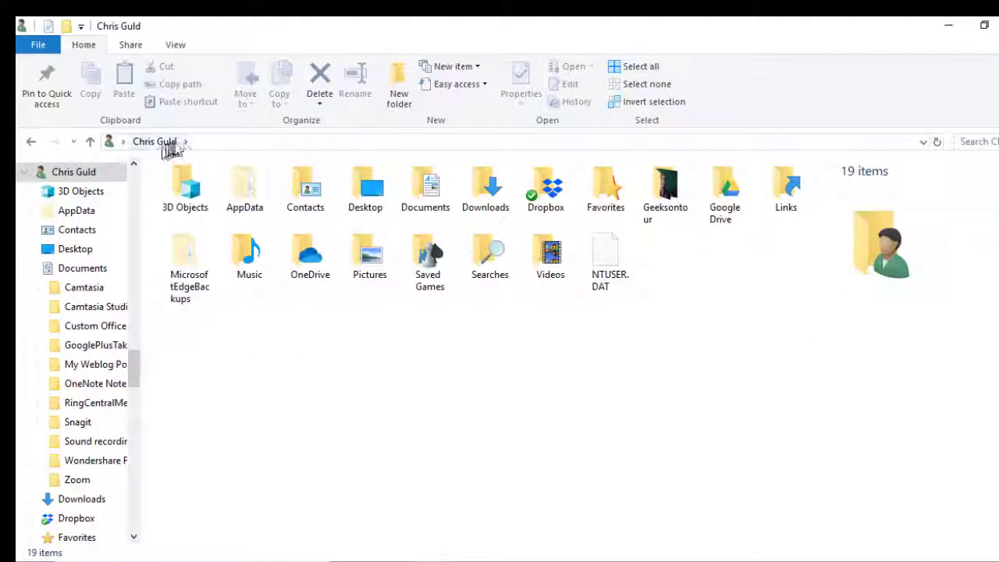
click(185, 142)
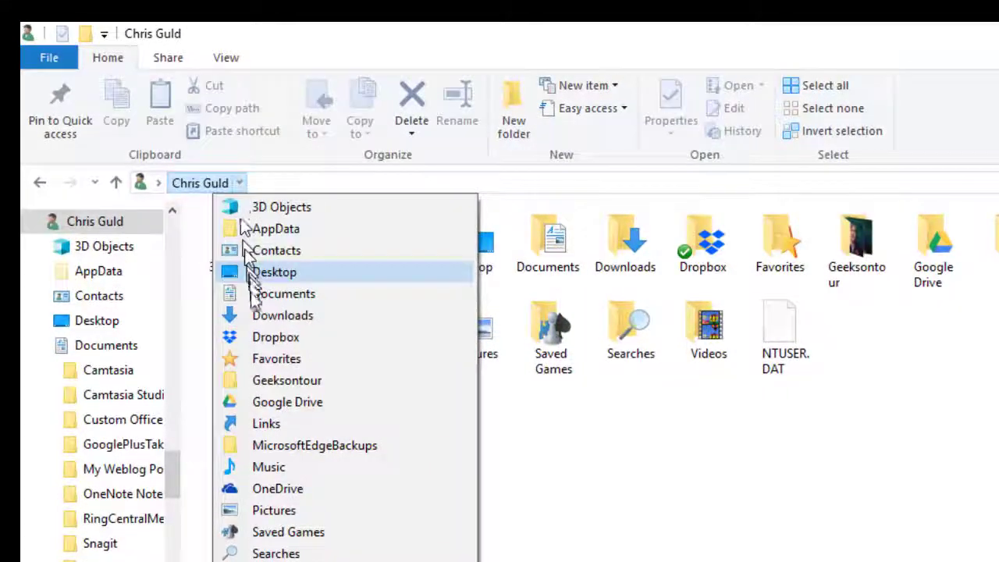
click(270, 489)
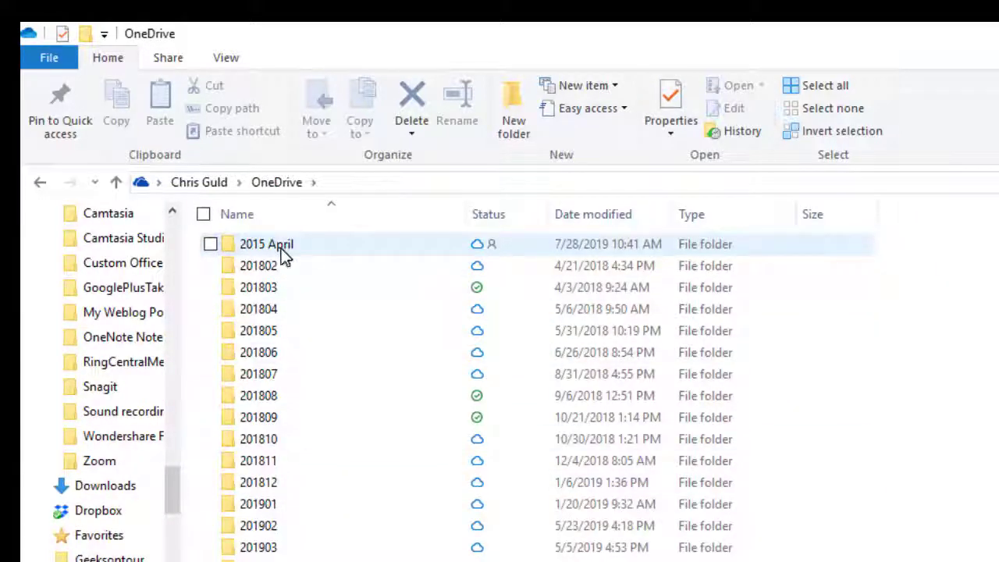
mouse_move(279, 256)
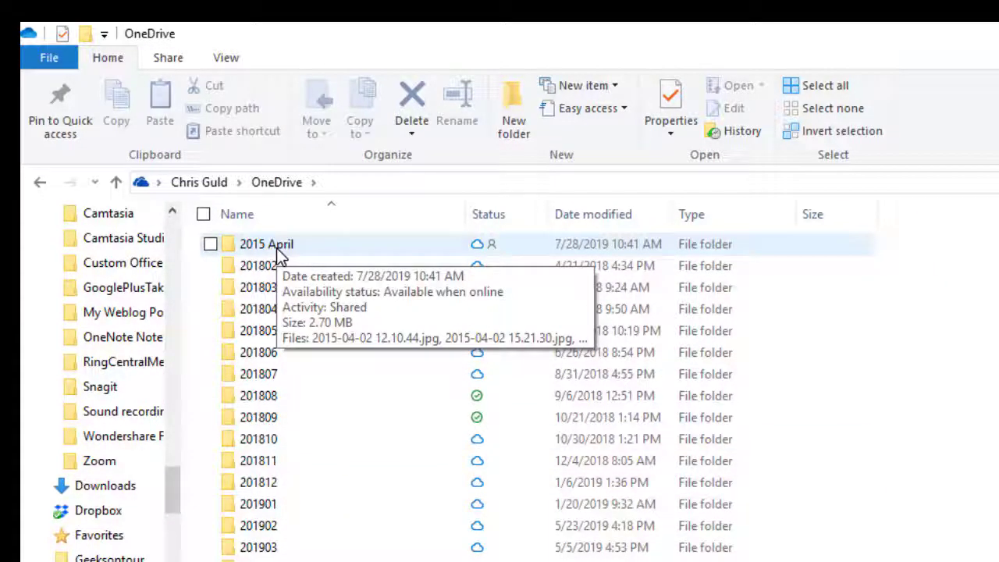
click(481, 256)
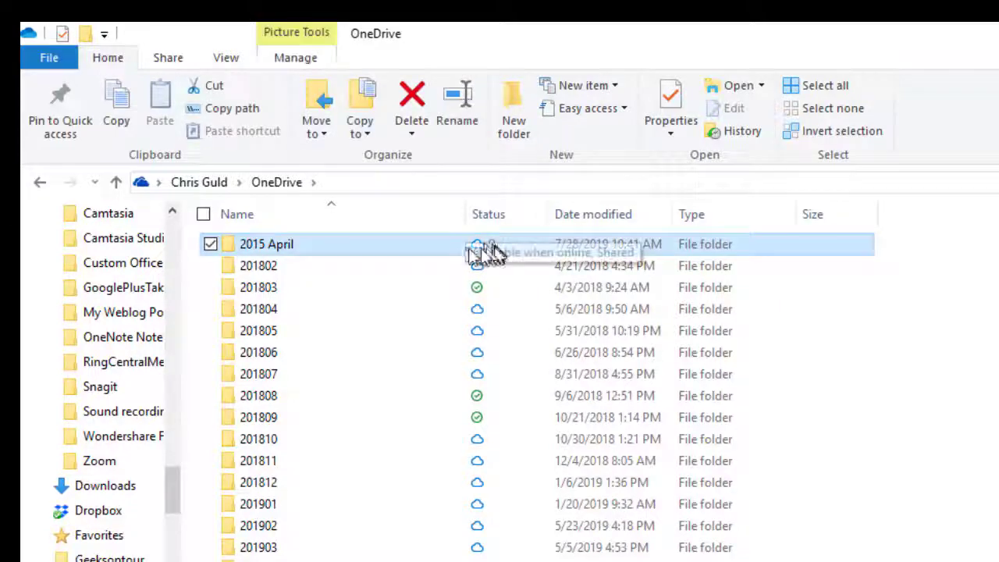
mouse_move(486, 246)
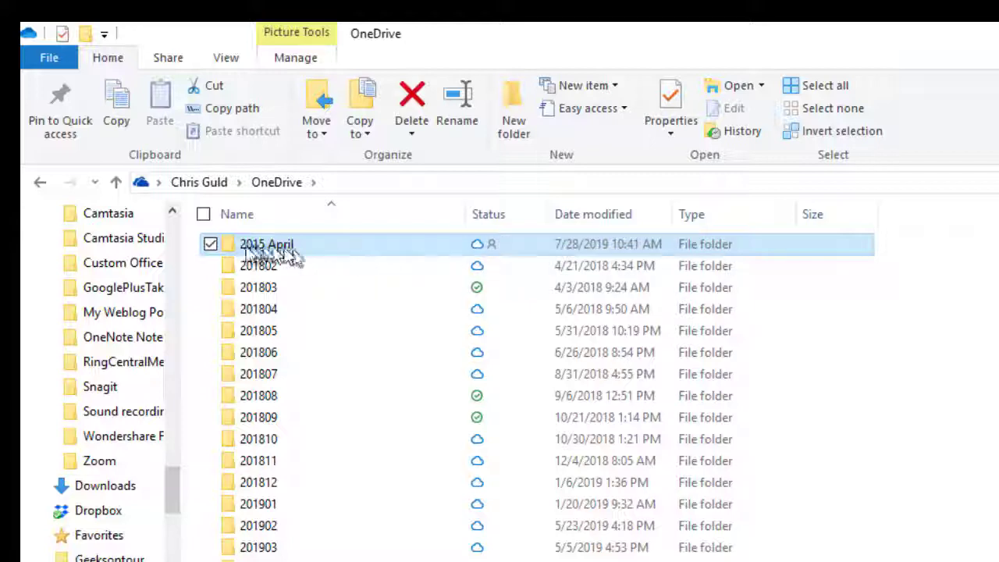
Open 2015 April, disconnect Wi‑Fi, and try opening 2015-05-01 13.44.59.jpg to hit the online-only error
mouse_move(241, 246)
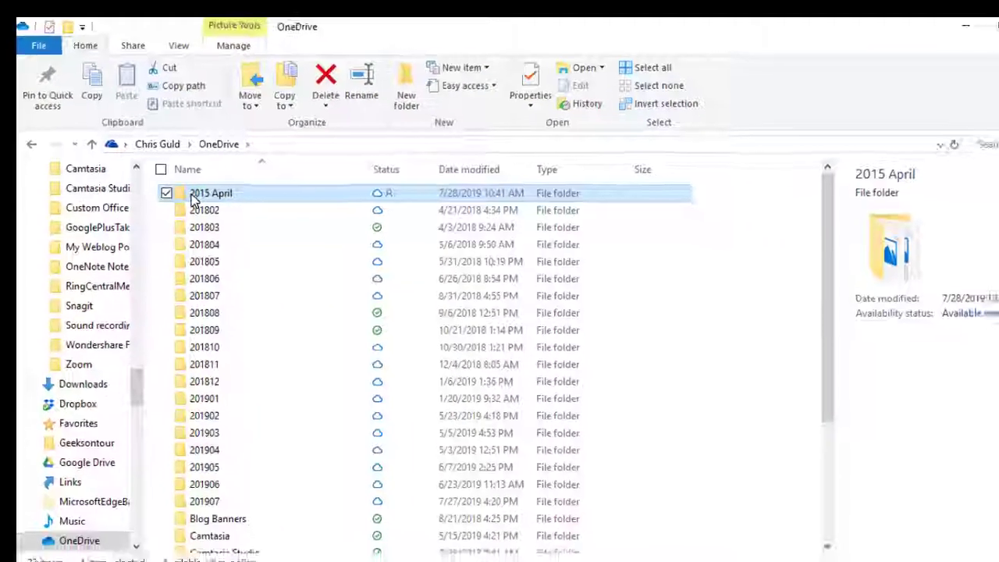
double_click(241, 244)
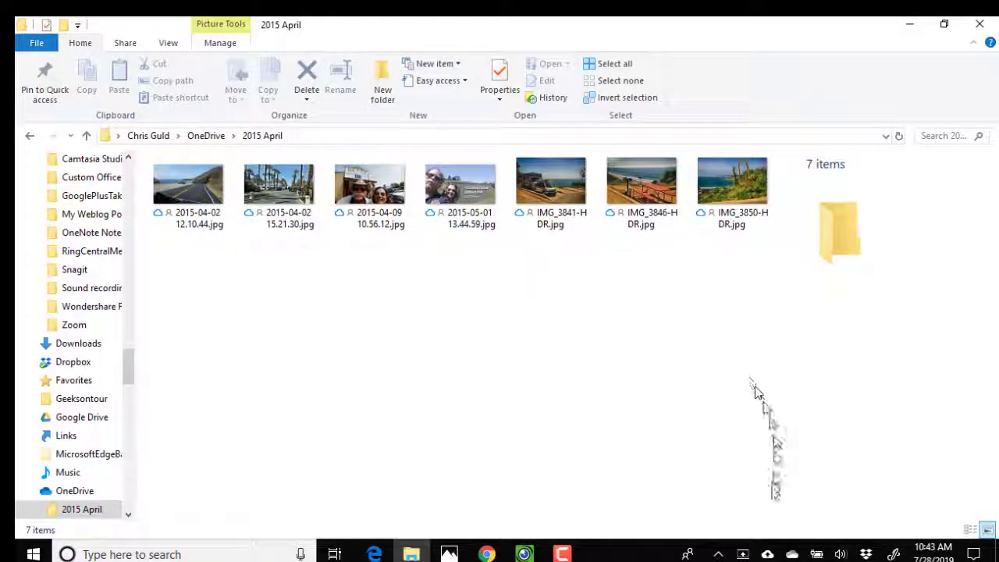
click(717, 553)
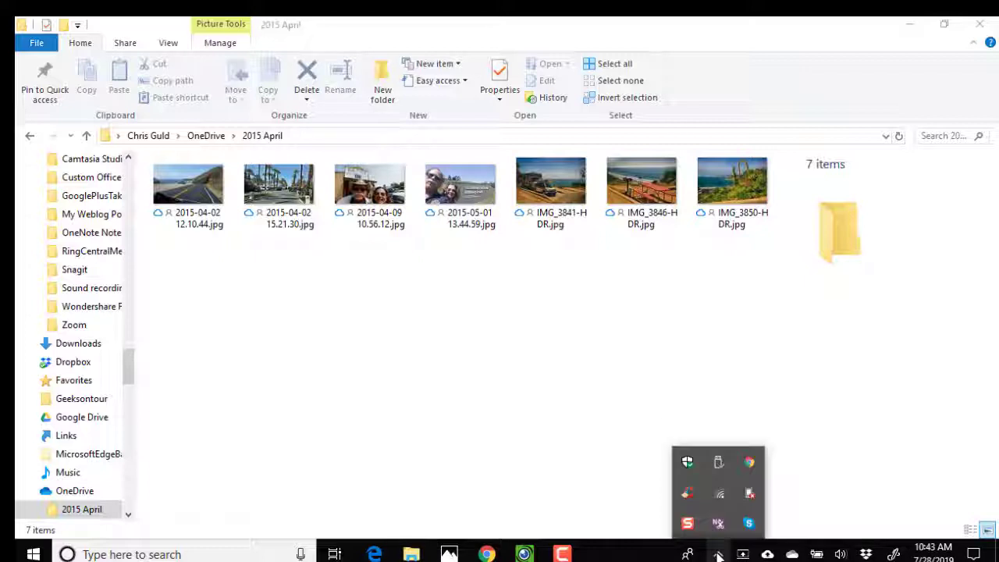
click(721, 497)
click(926, 194)
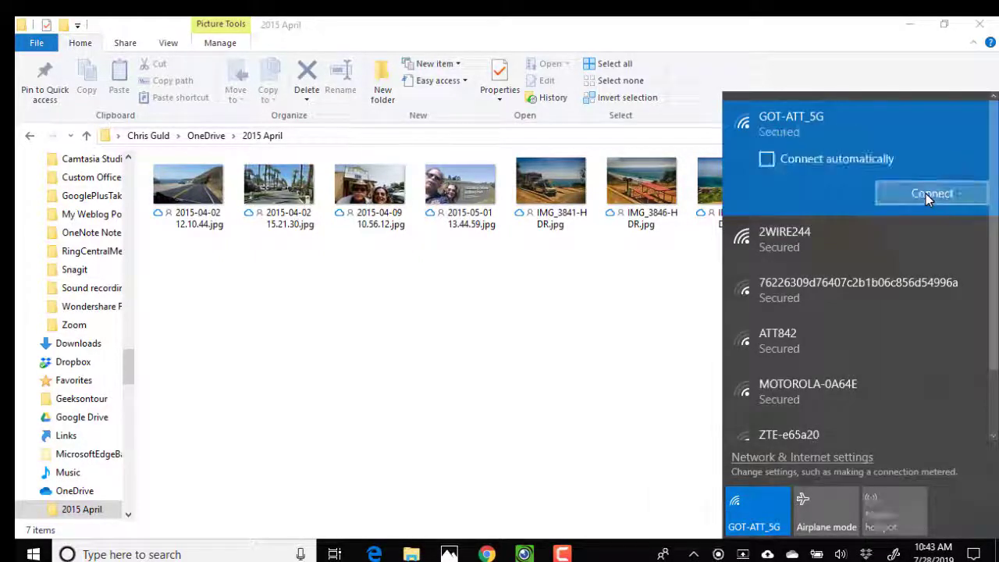
click(702, 380)
click(692, 554)
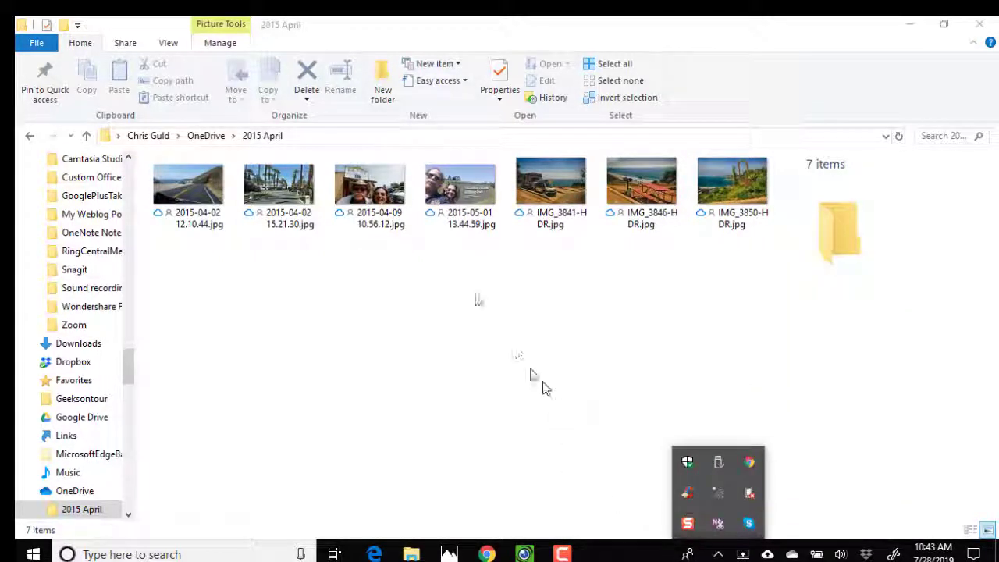
double_click(452, 191)
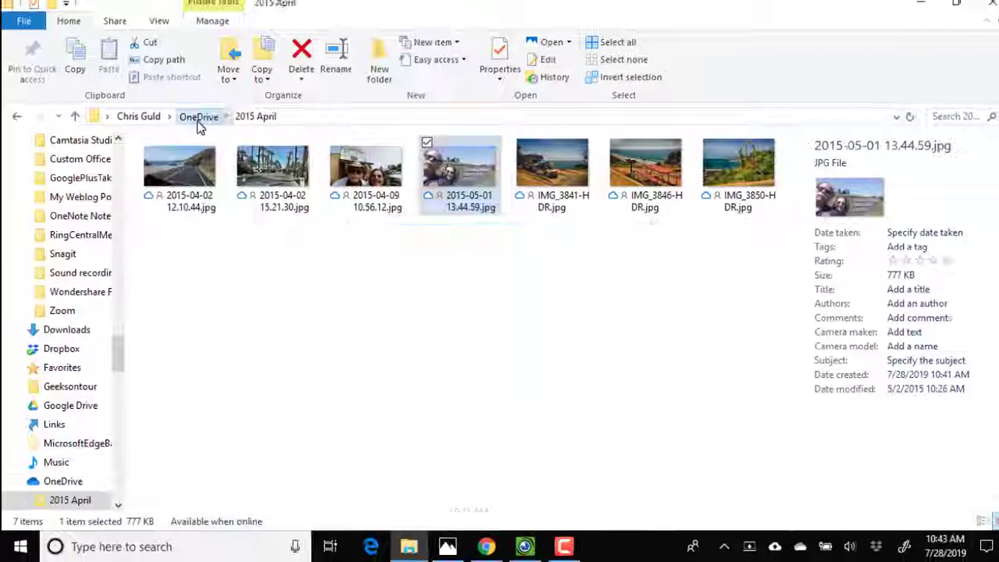
Back in the OneDrive folder, set '2015 April' to Always keep on this device so it starts syncing
click(198, 117)
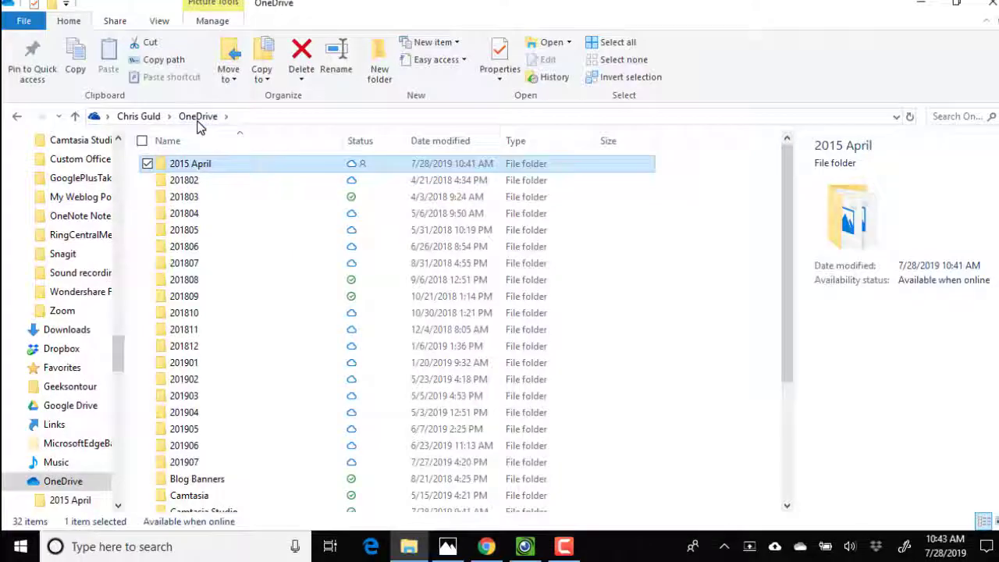
right_click(188, 165)
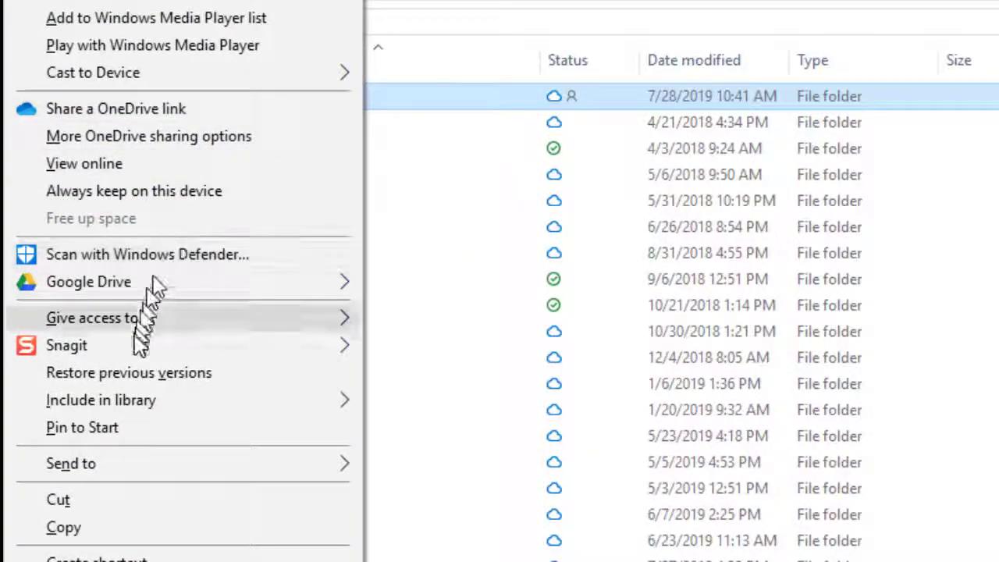
click(201, 203)
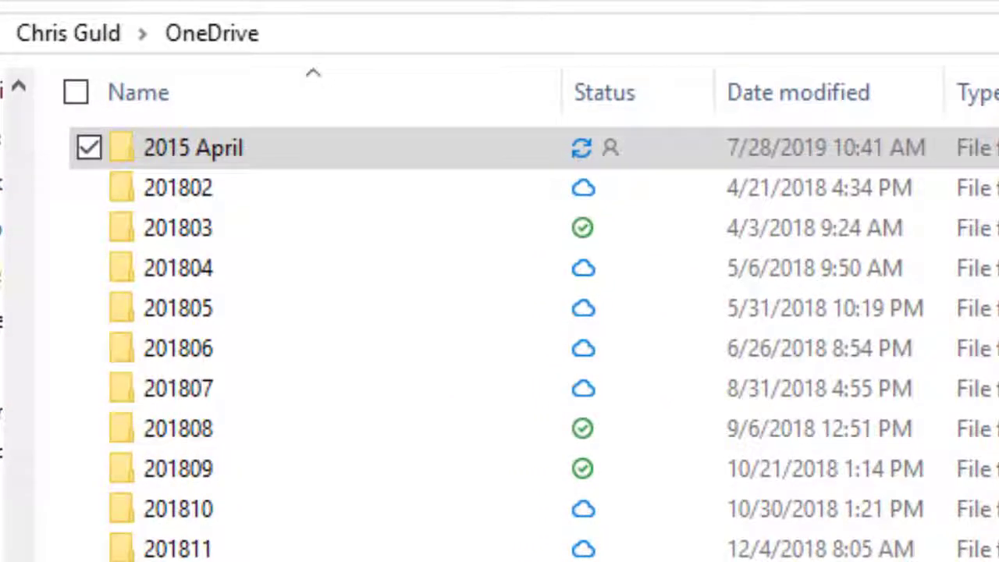
key(Down)
click(396, 151)
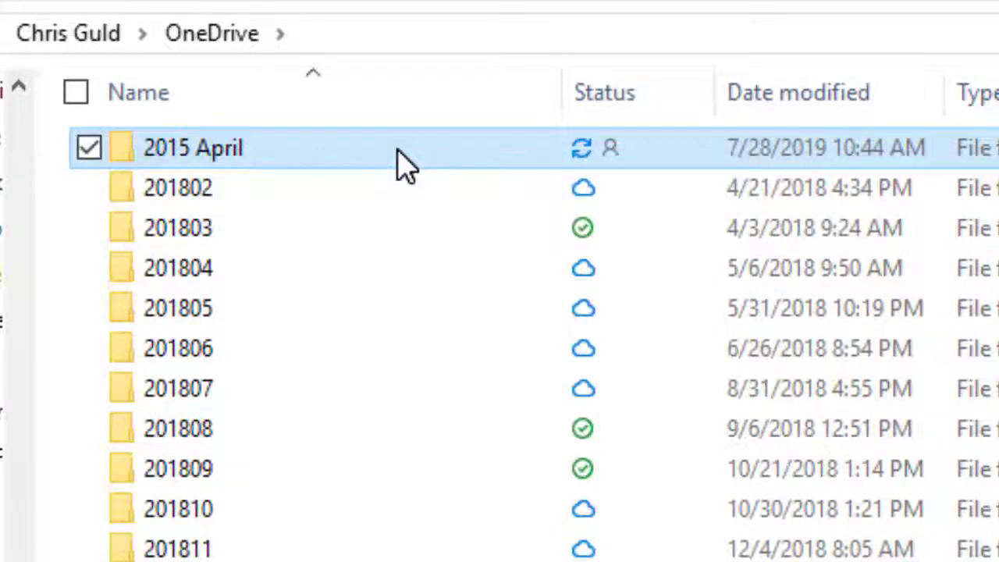